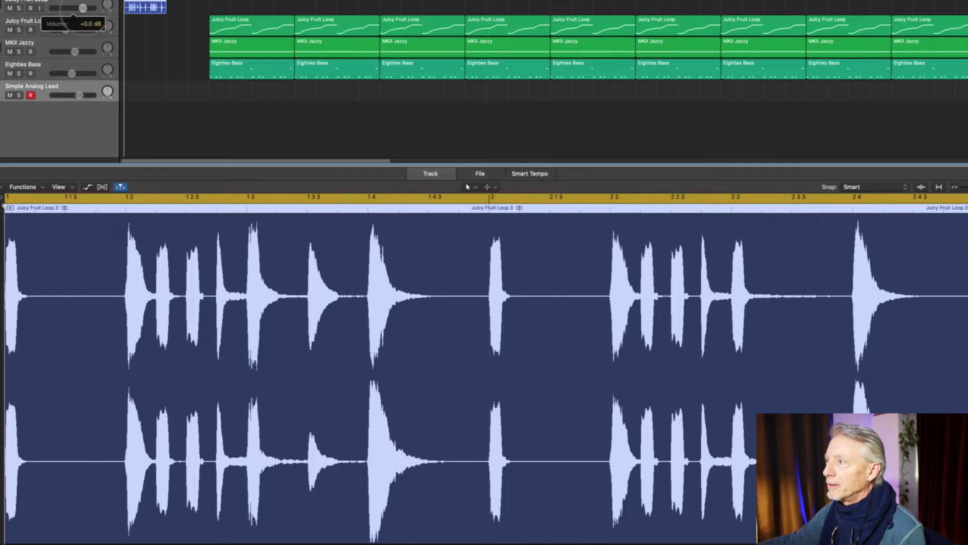
Play the Juicy Fruit Loop audio track and lower its volume slightly during playback.
{"action": "key", "text": "space"}
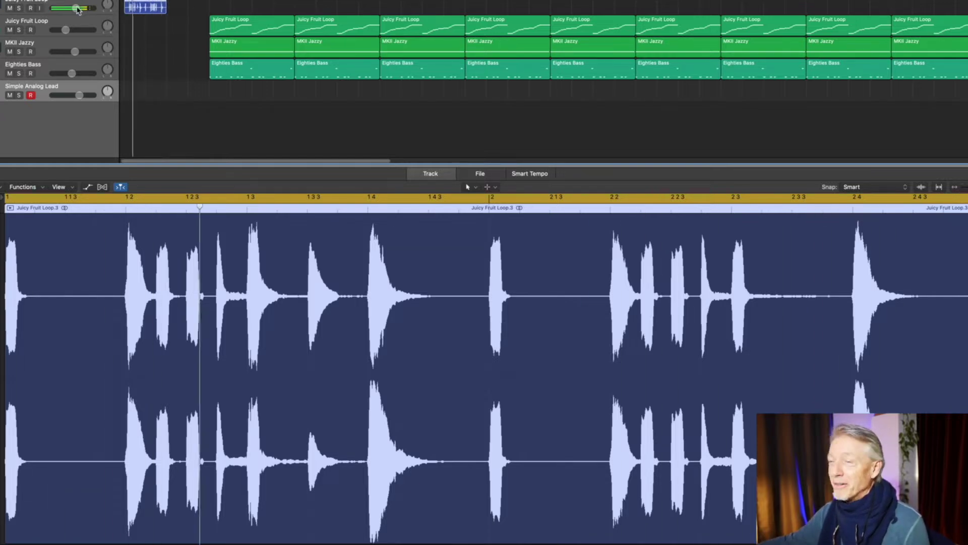
{"action": "left_click_drag", "start_coordinate": [79, 9], "coordinate": [71, 9]}
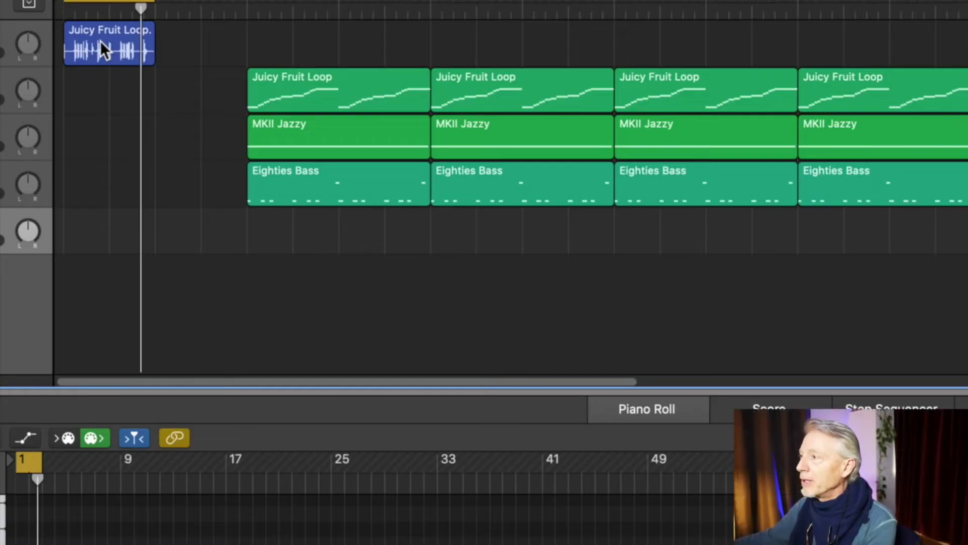
Examine the Convert options for the Juicy Fruit Loop audio region, including Convert to New Sampler Track.
{"action": "right_click", "coordinate": [100, 40]}
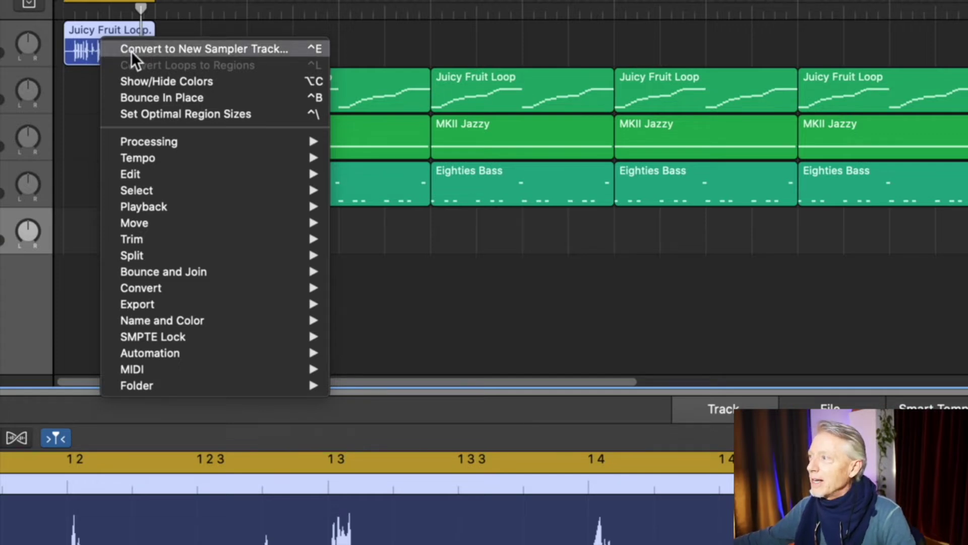
{"action": "mouse_move", "coordinate": [194, 176]}
{"action": "mouse_move", "coordinate": [182, 289]}
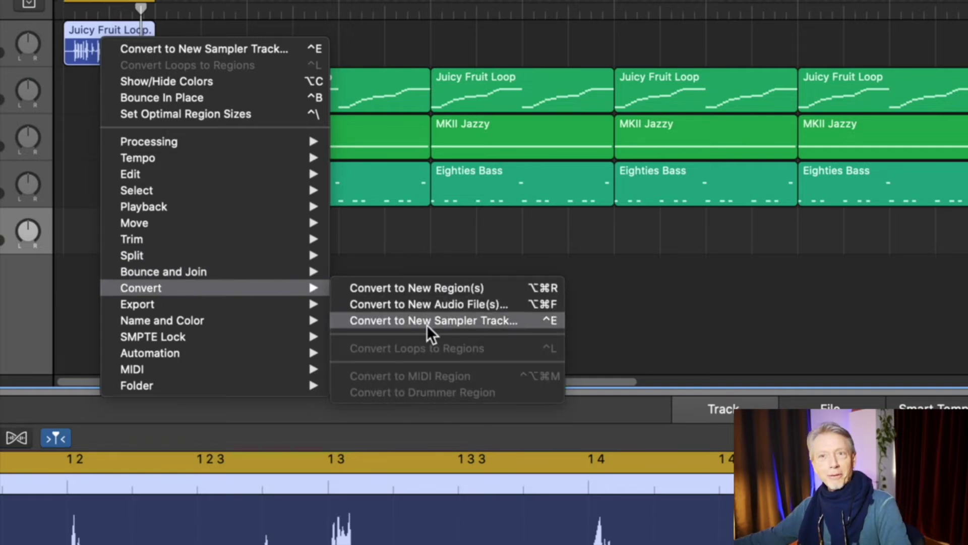
{"action": "left_click", "coordinate": [715, 295]}
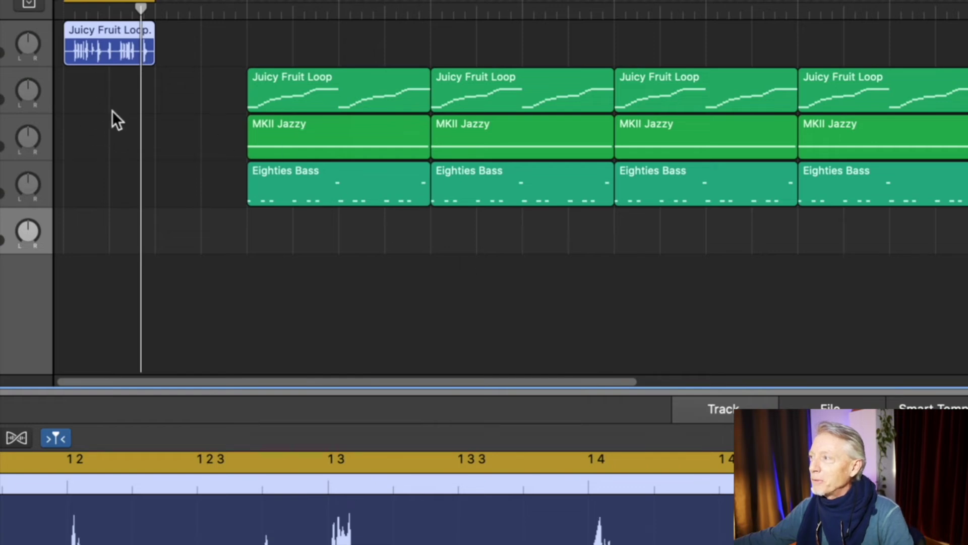
Turn off cycle mode and inspect the mapping in the Juicy Fruit Loop instrument track's Sampler.
{"action": "key", "text": "c"}
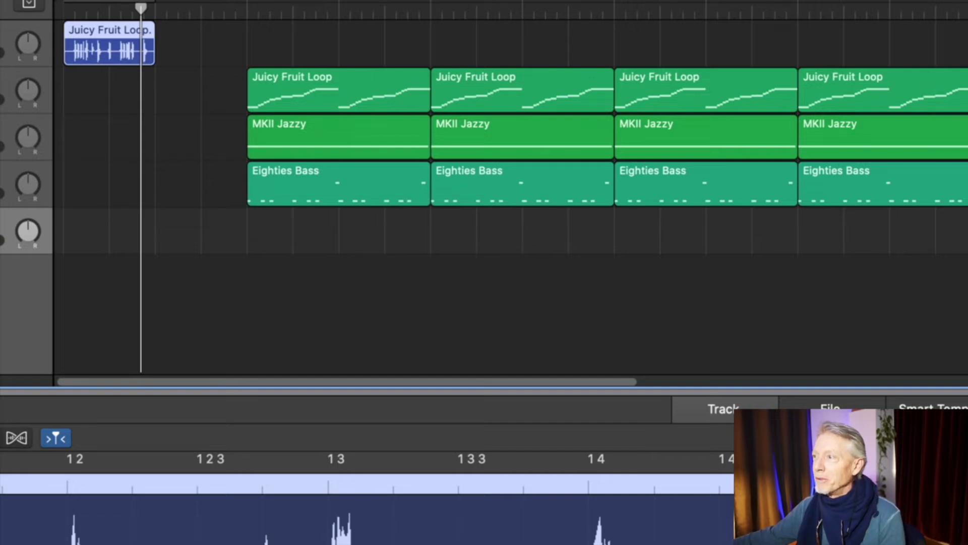
{"action": "left_click", "coordinate": [38, 91]}
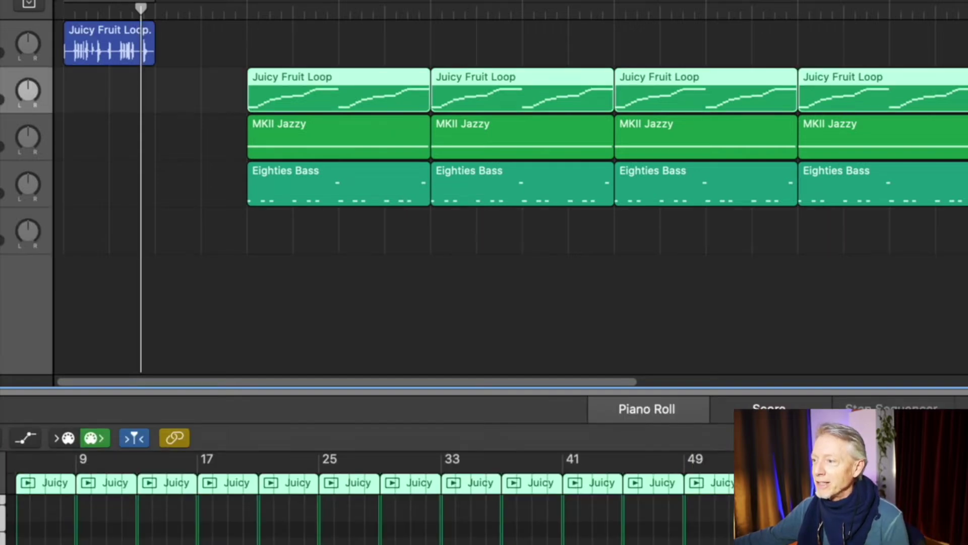
{"action": "key", "text": "v"}
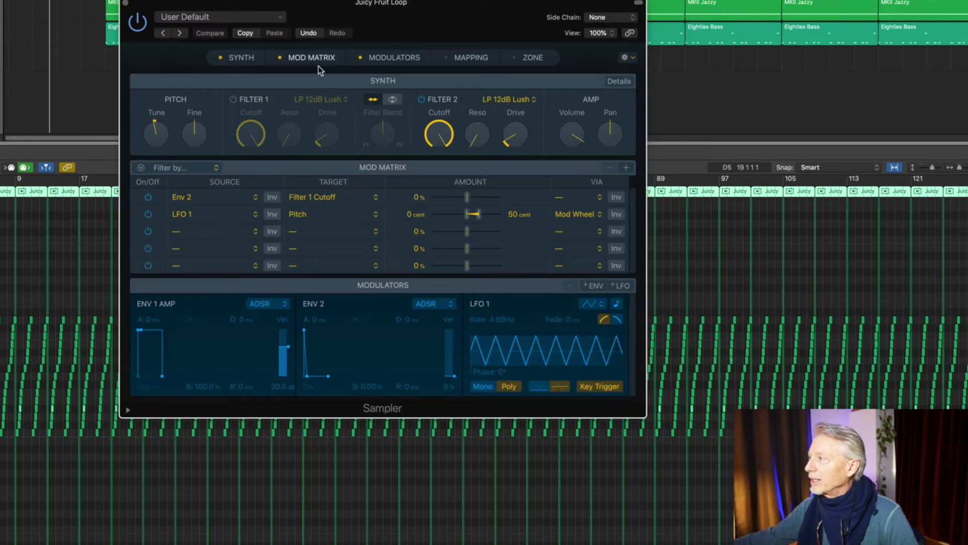
{"action": "left_click", "coordinate": [471, 57]}
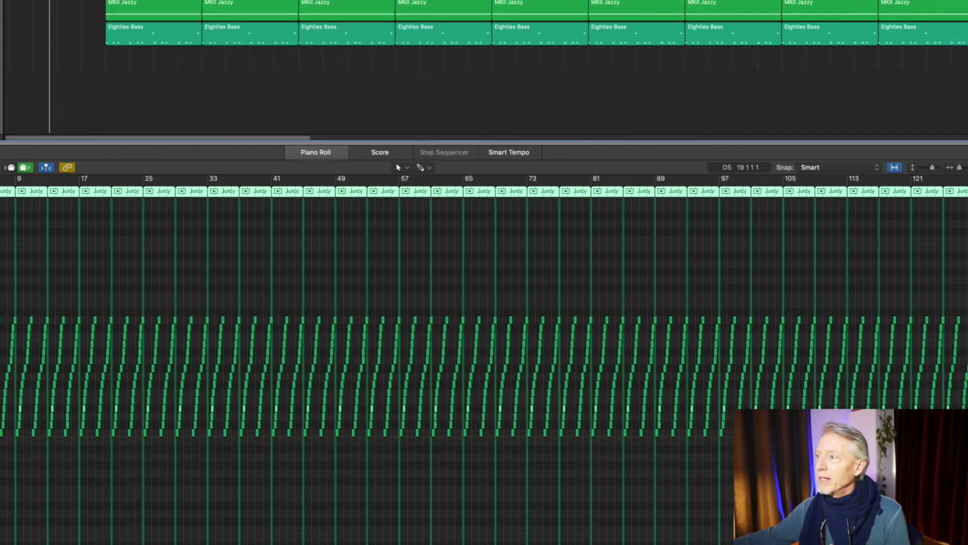
{"action": "left_click", "coordinate": [125, 3]}
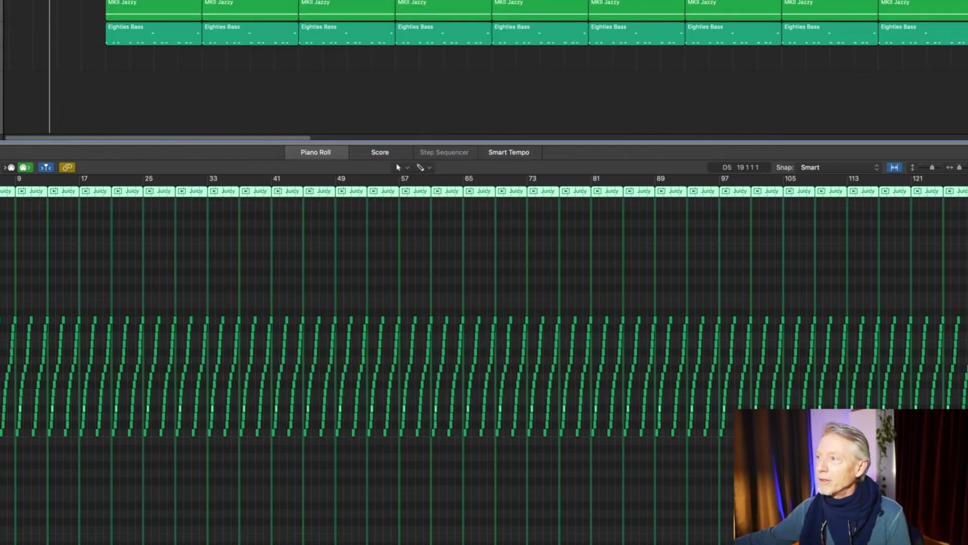
Mute the MKII Jazzy and Eighties Bass tracks and play the Juicy Fruit Loop sampler part on its own.
{"action": "key", "text": "ctrl+m"}
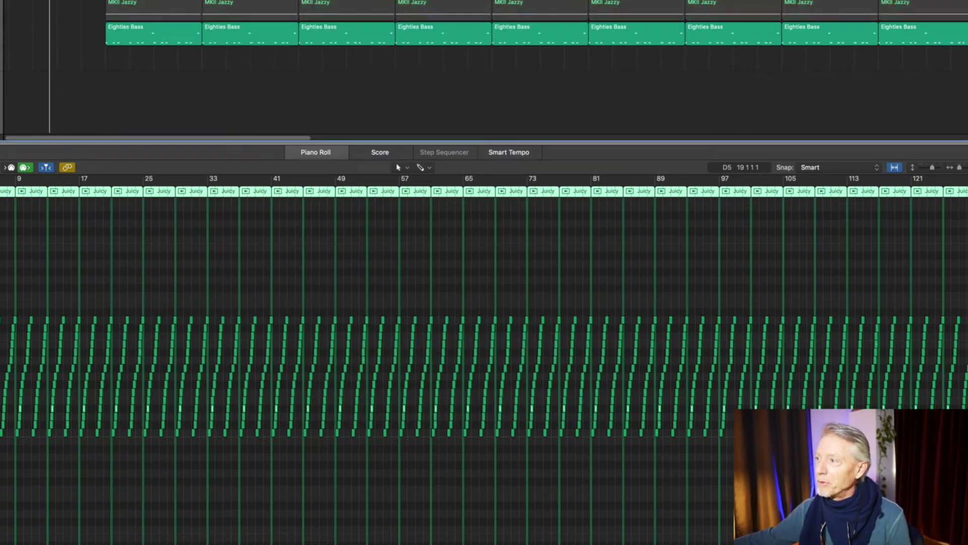
{"action": "key", "text": "ctrl+m"}
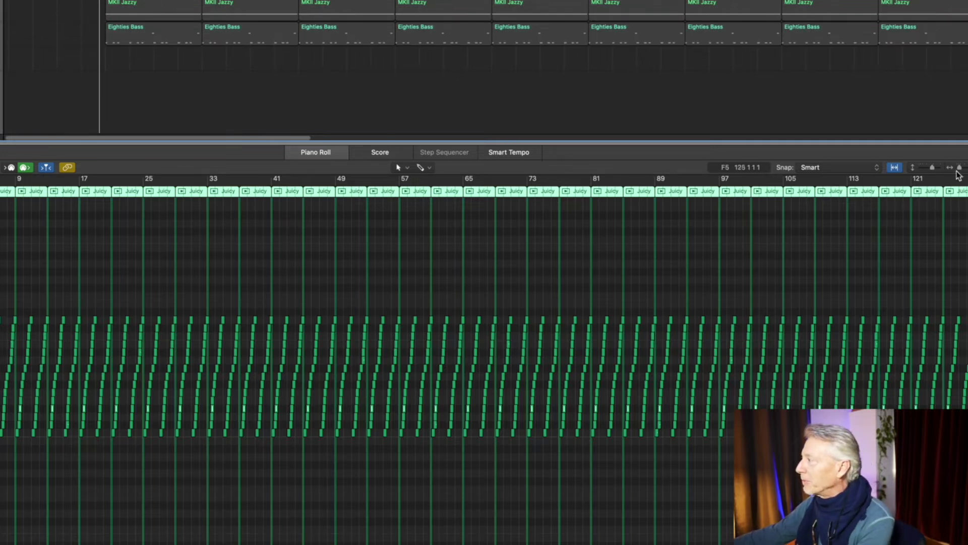
{"action": "left_click_drag", "start_coordinate": [960, 172], "coordinate": [967, 169]}
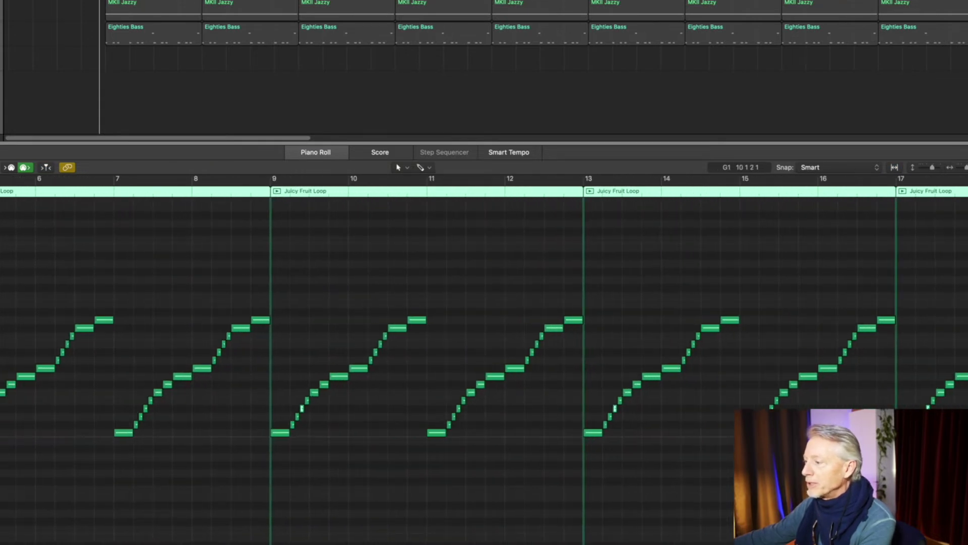
{"action": "scroll", "coordinate": [404, 303], "scroll_direction": "left", "scroll_amount": 3}
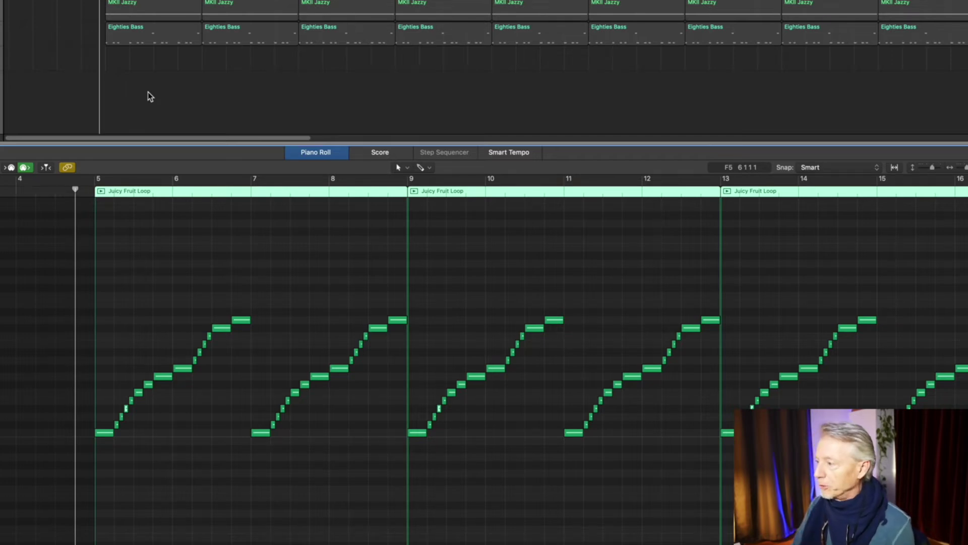
{"action": "key", "text": "space"}
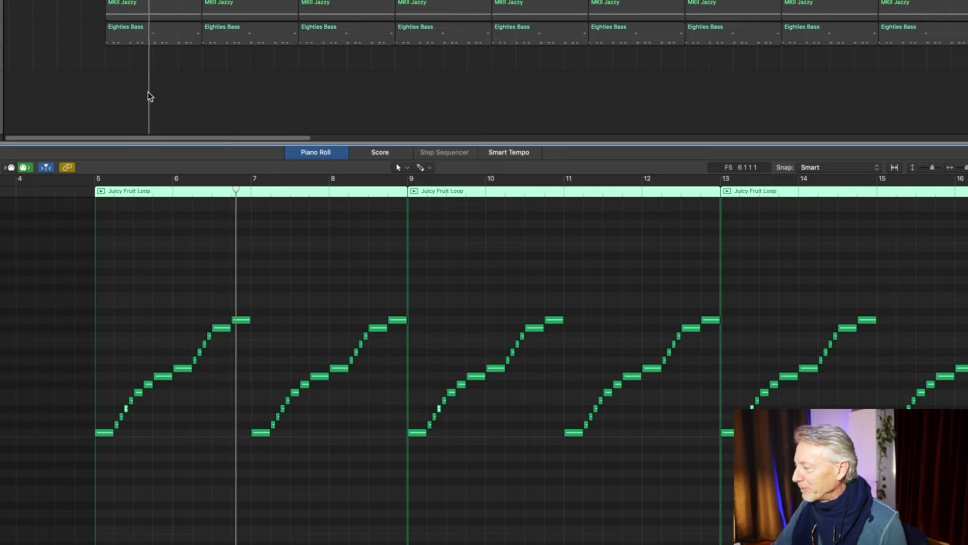
{"action": "key", "text": "XF86AudioRaiseVolume"}
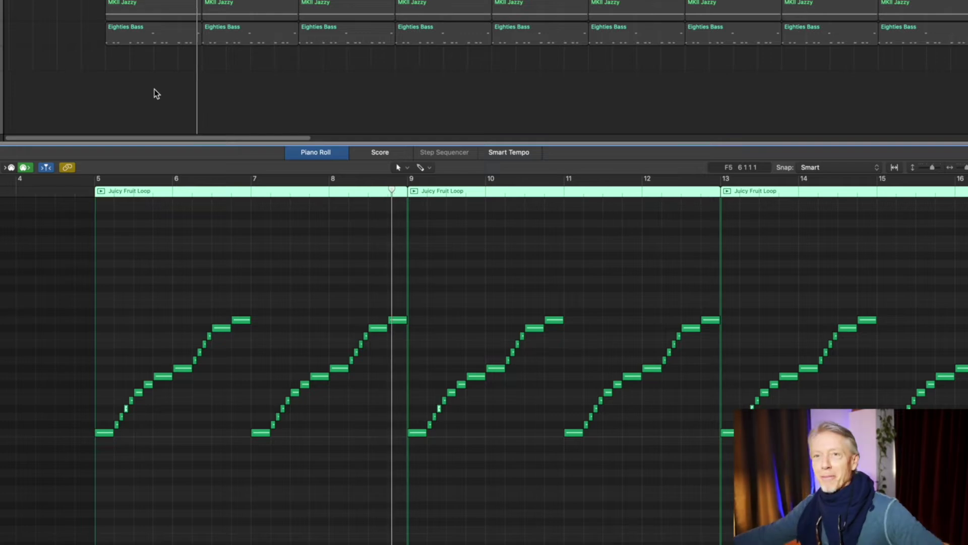
Display the notes of the first Eighties Bass region in the piano roll and play the bass part.
{"action": "left_click", "coordinate": [129, 44]}
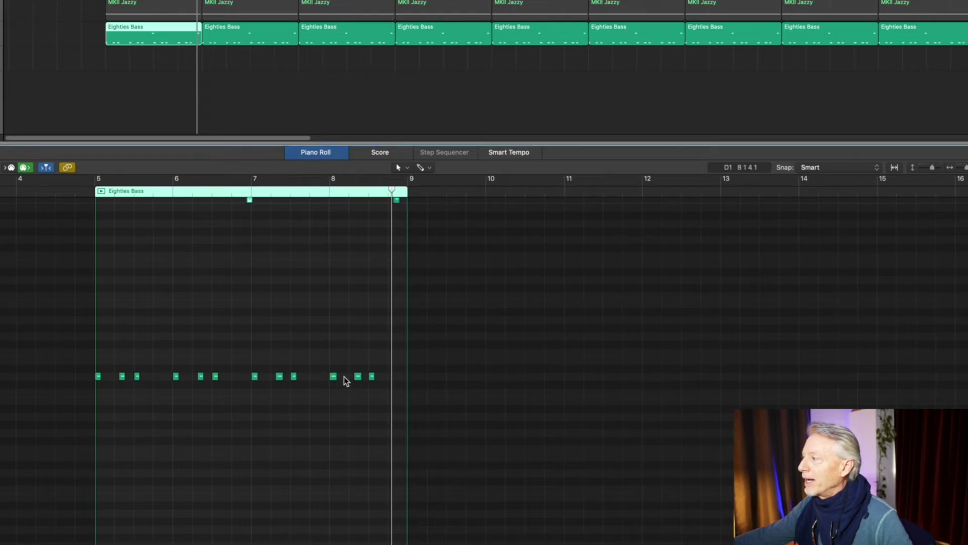
{"action": "scroll", "coordinate": [247, 308], "scroll_direction": "up", "scroll_amount": 3}
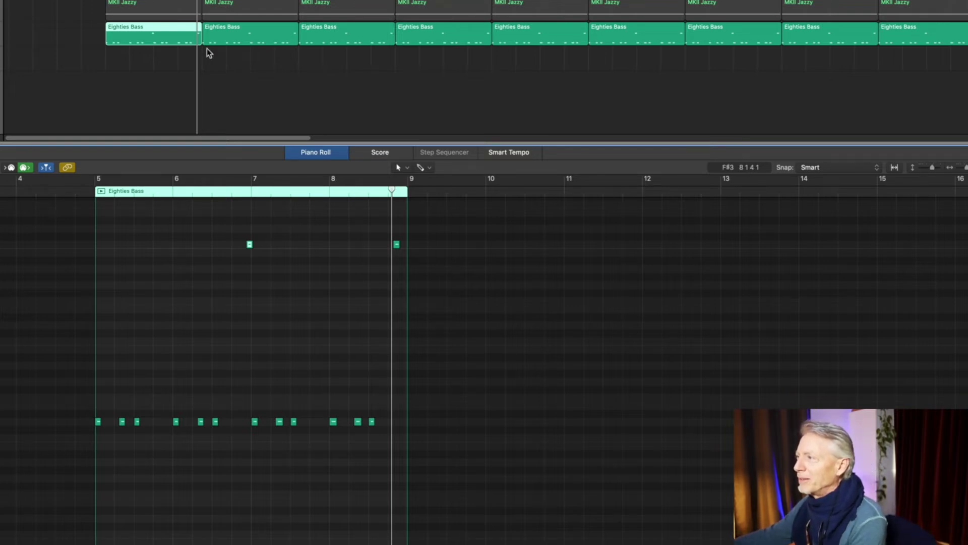
{"action": "key", "text": "space"}
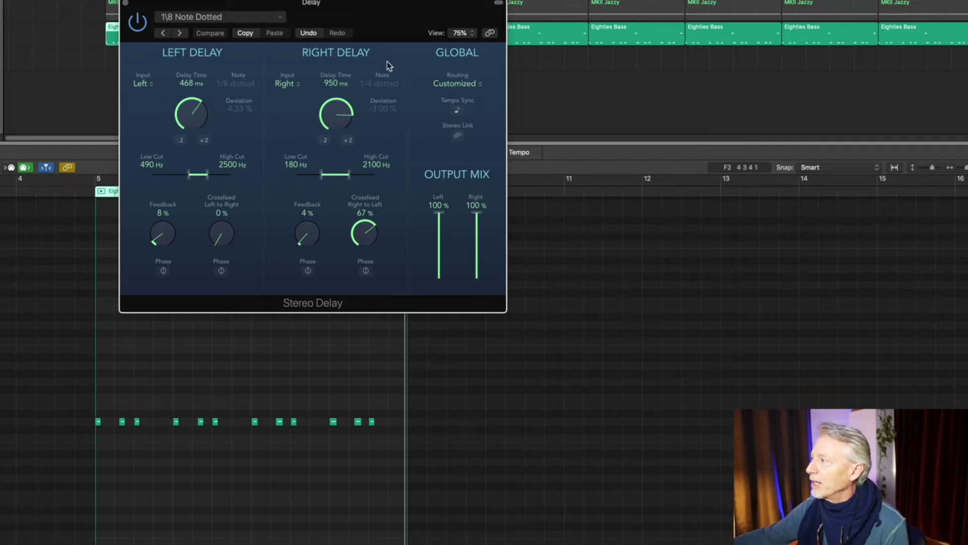
Turn on Tempo Sync in the Stereo Delay and adjust the right delay's deviation.
{"action": "left_click_drag", "start_coordinate": [392, 11], "coordinate": [398, 66]}
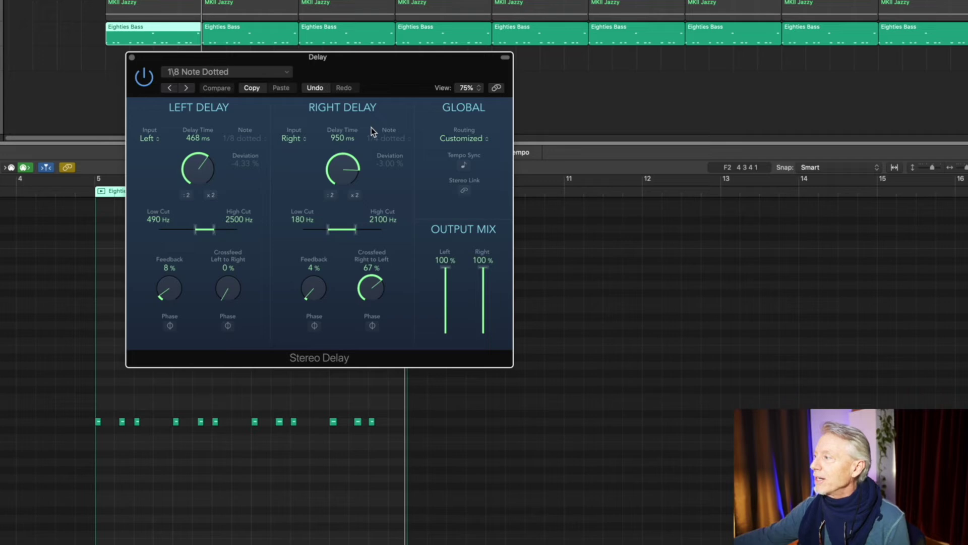
{"action": "left_click", "coordinate": [464, 166]}
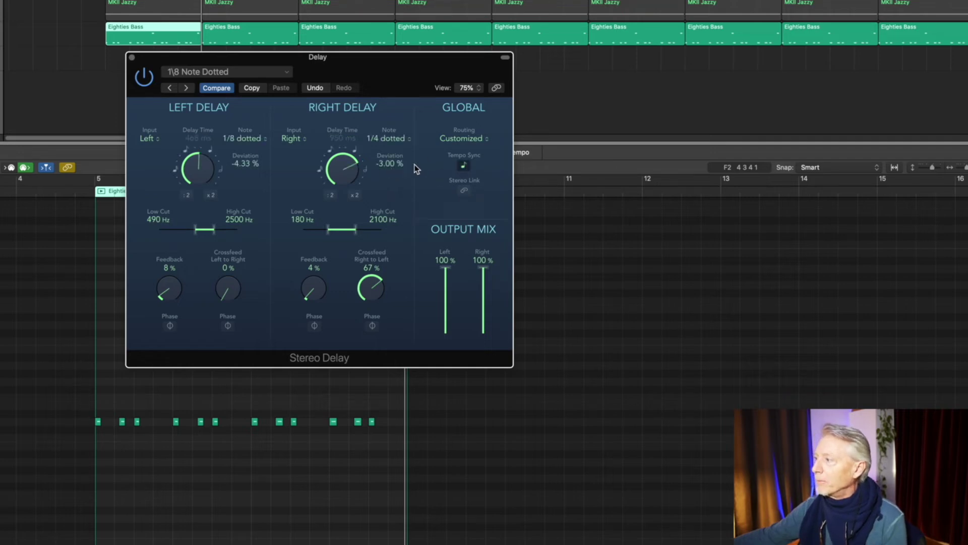
{"action": "left_click_drag", "start_coordinate": [392, 164], "coordinate": [392, 174]}
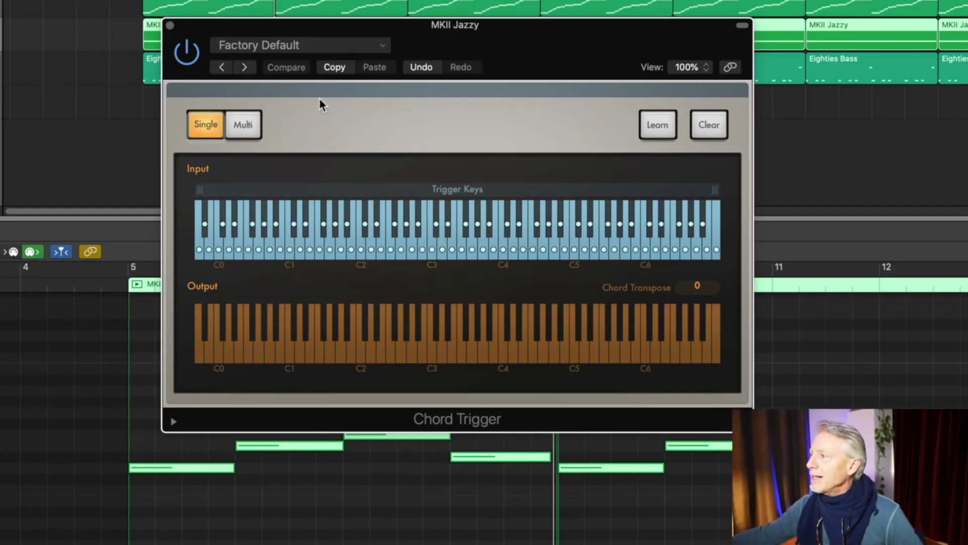
Examine the Single chord preset categories available for the MKII Jazzy track's Chord Trigger.
{"action": "left_click", "coordinate": [377, 48]}
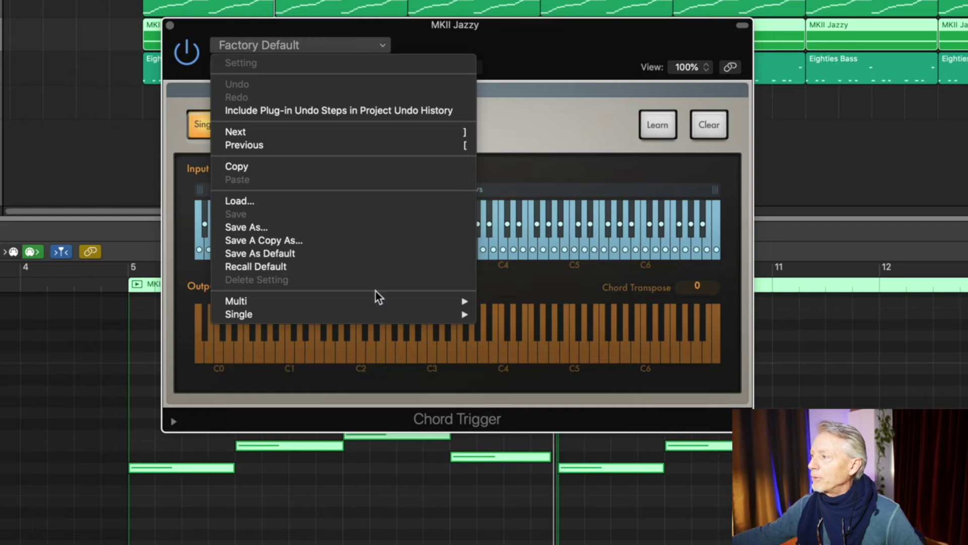
{"action": "mouse_move", "coordinate": [380, 301]}
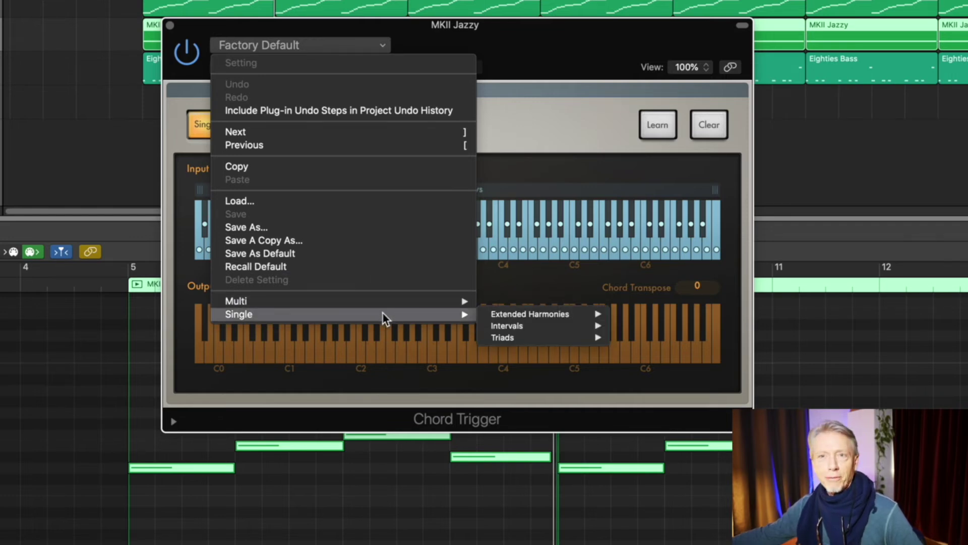
{"action": "left_click", "coordinate": [543, 121]}
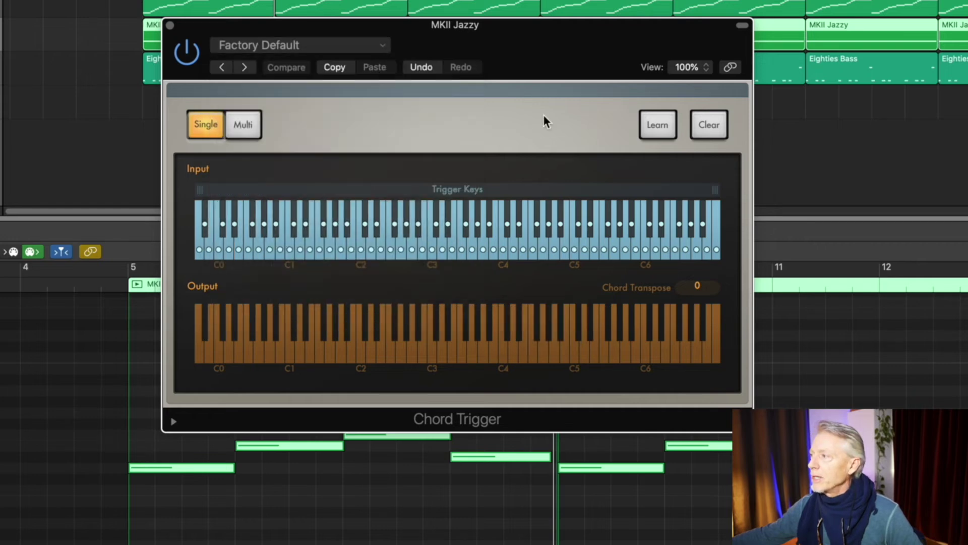
Teach the Chord Trigger a four-note chord of C3, D#3, A#3 and D4 on trigger key C3, and close it.
{"action": "left_click", "coordinate": [658, 124]}
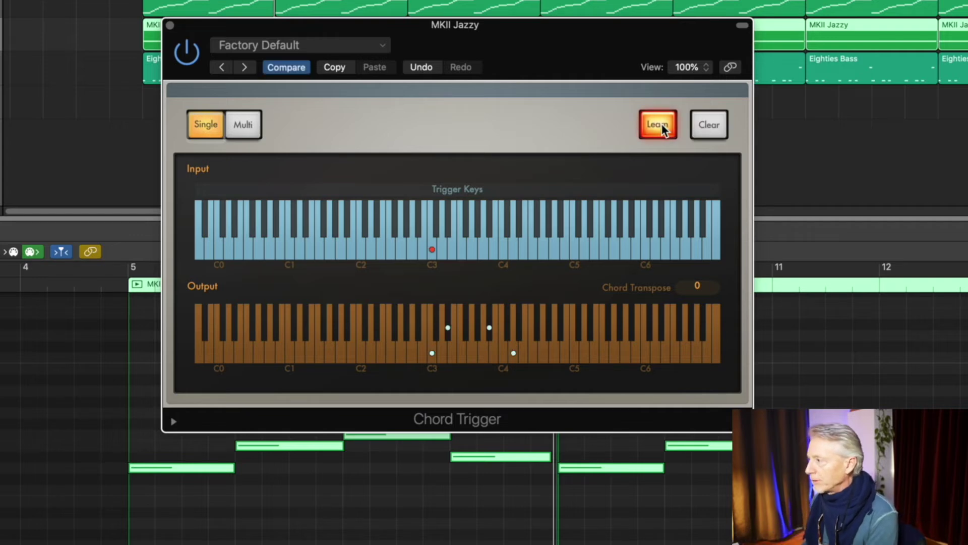
{"action": "left_click", "coordinate": [658, 124]}
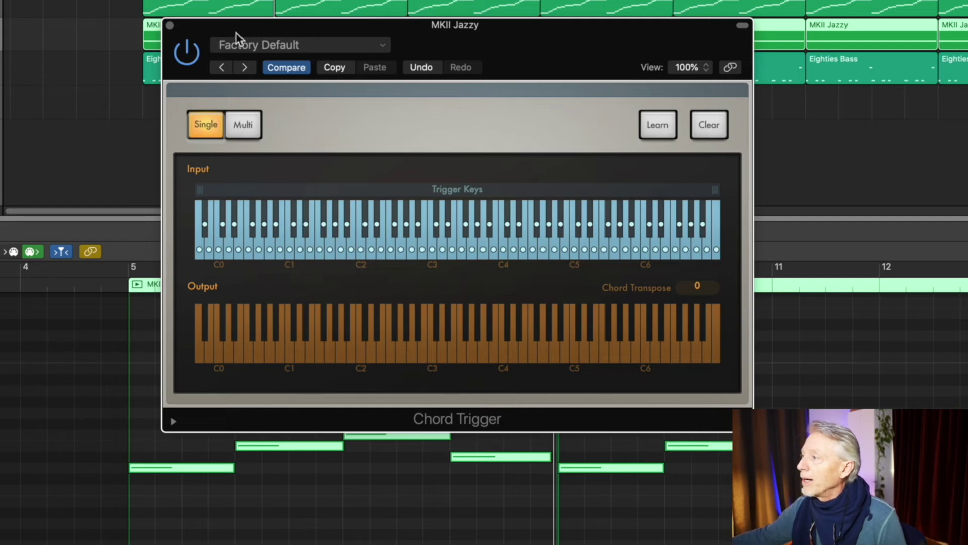
{"action": "left_click", "coordinate": [170, 26]}
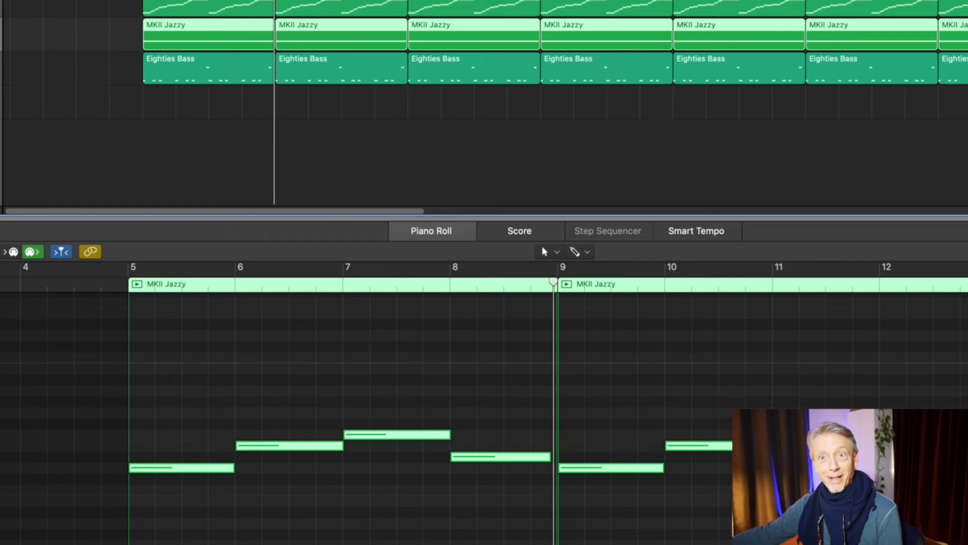
Play the sampler, MKII Jazzy and Eighties Bass parts together while following the chord notes, and deselect the regions.
{"action": "key", "text": "space"}
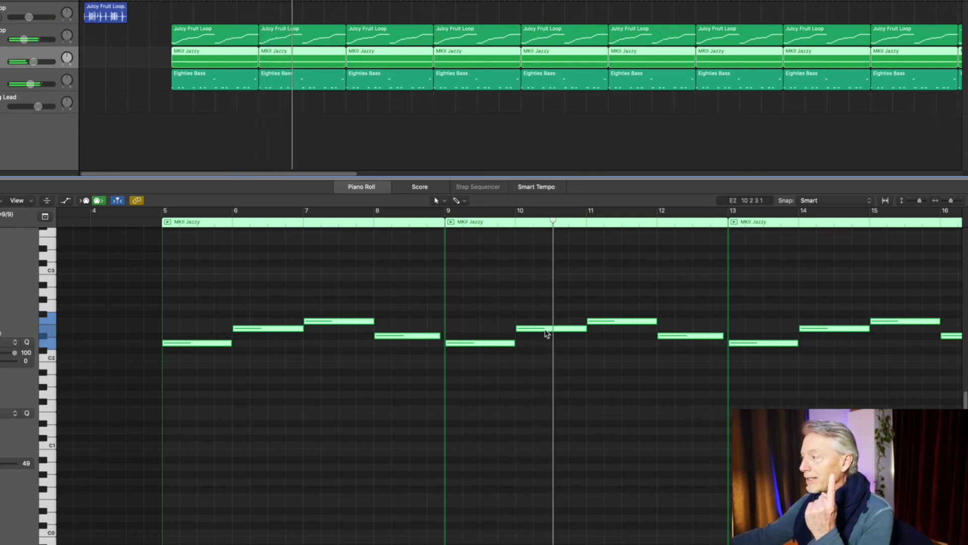
{"action": "mouse_move", "coordinate": [622, 325]}
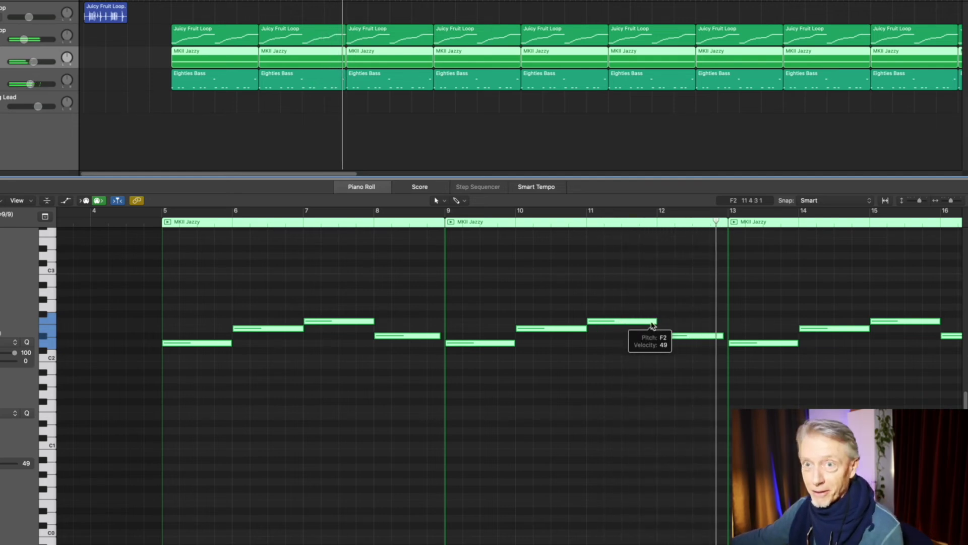
{"action": "left_click", "coordinate": [260, 137]}
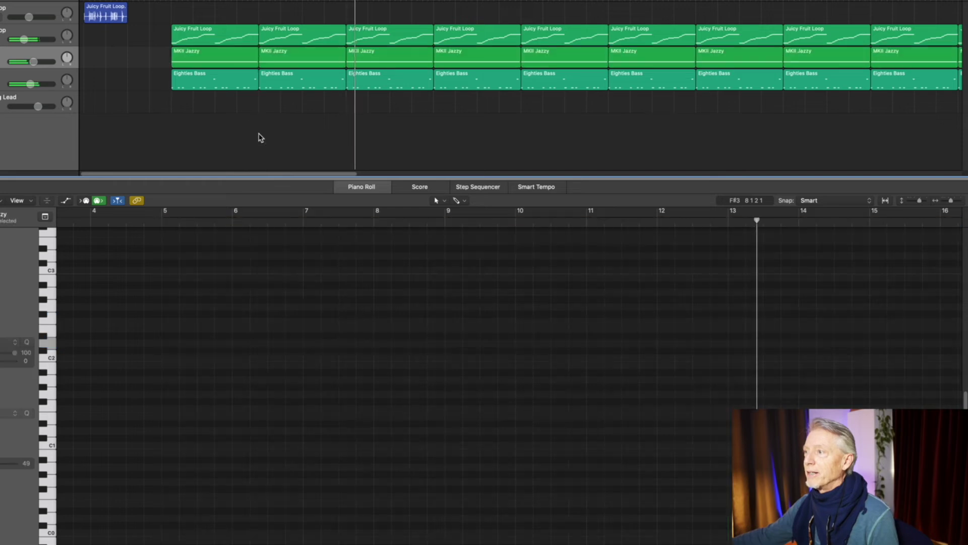
Record a melody on the Simple Analog Lead track and raise the system volume.
{"action": "left_click", "coordinate": [2, 107]}
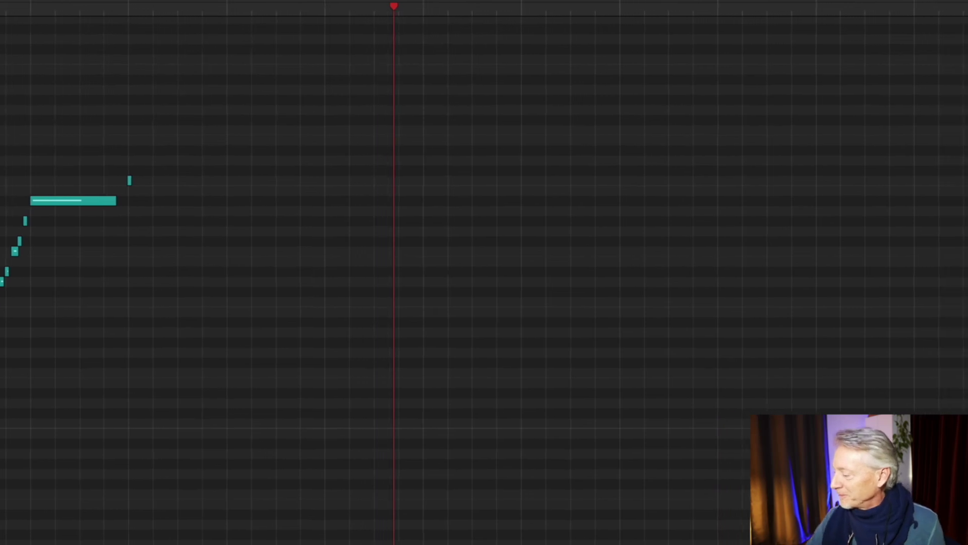
{"action": "key", "text": "XF86AudioRaiseVolume"}
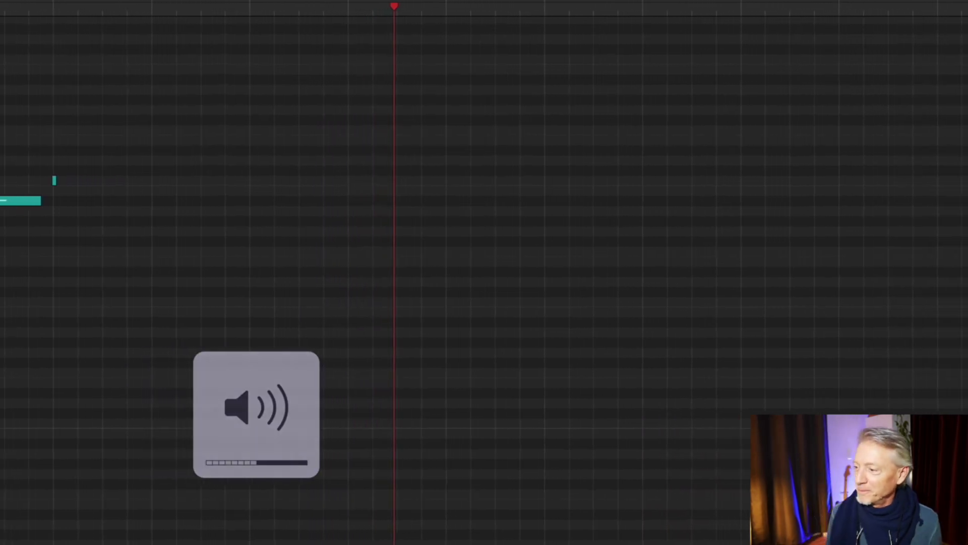